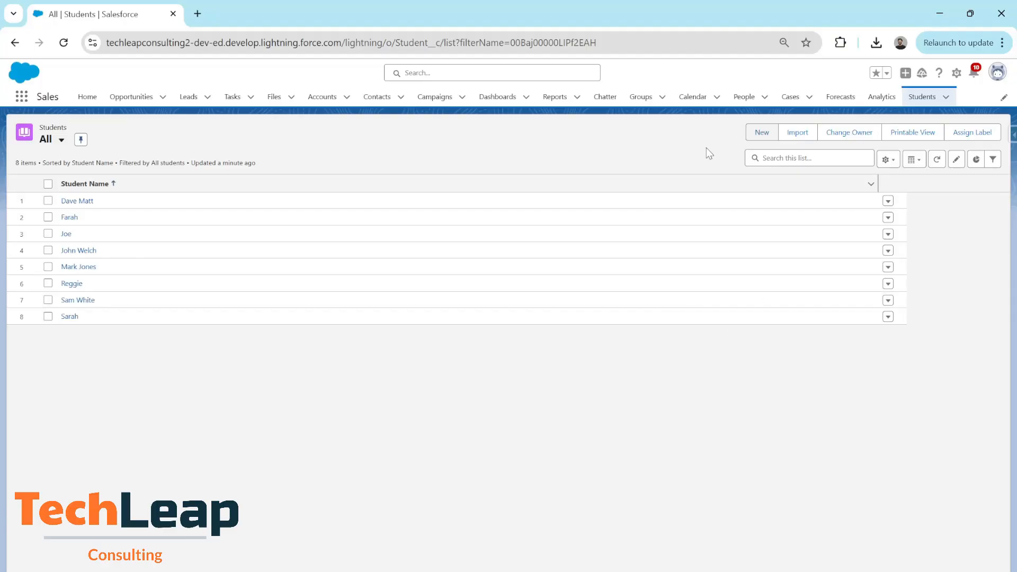
Start a new student record, enter the student's name, and set Country to Canada.
{"action": "left_click", "coordinate": [758, 133]}
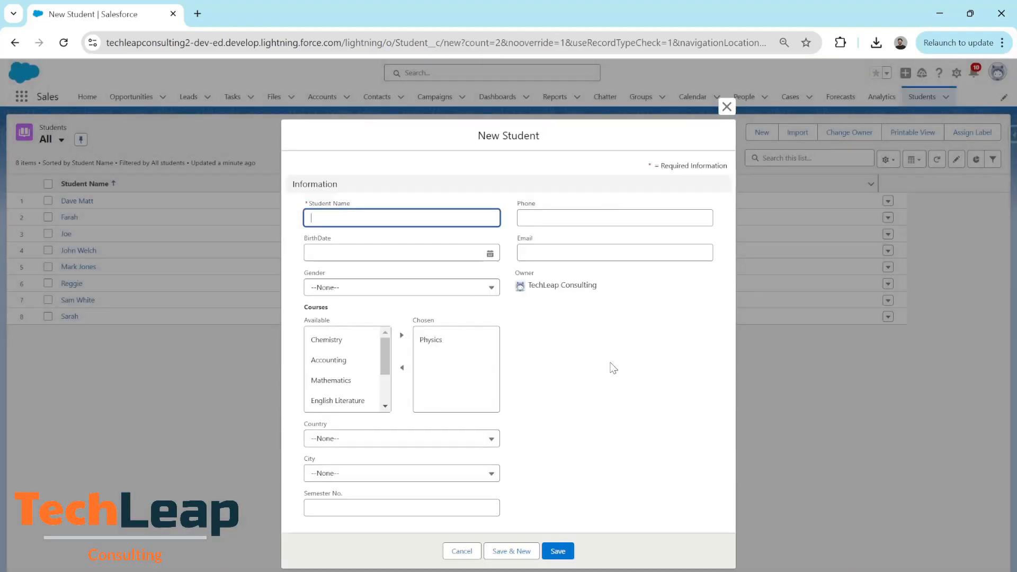
{"action": "type", "text": "Joe"}
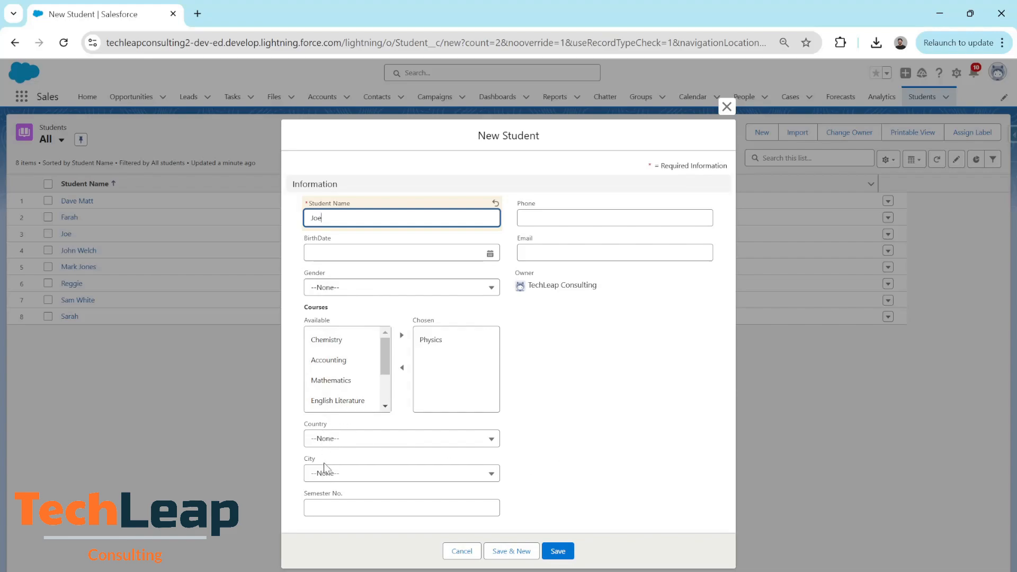
{"action": "left_click", "coordinate": [458, 445]}
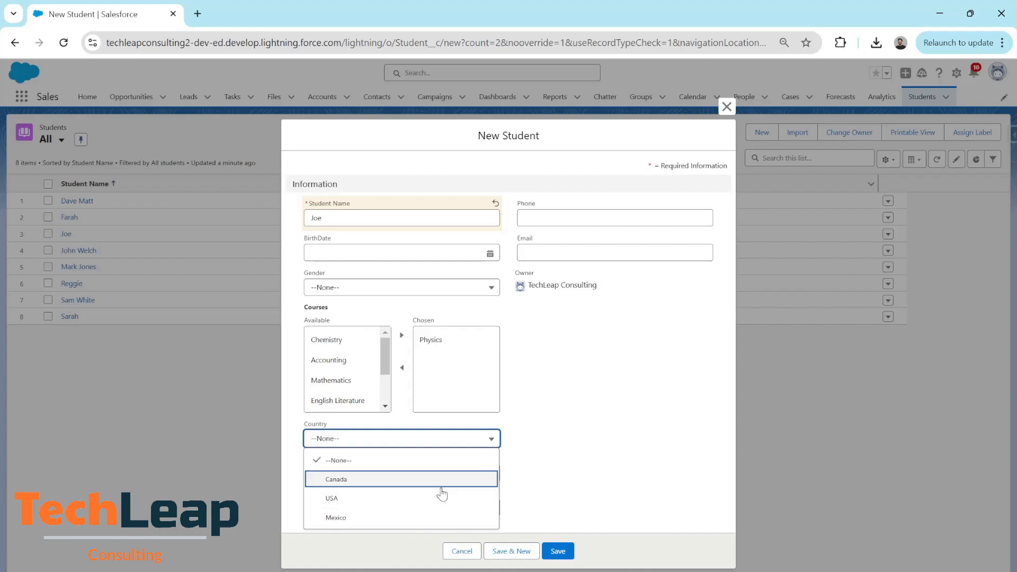
{"action": "left_click", "coordinate": [407, 486]}
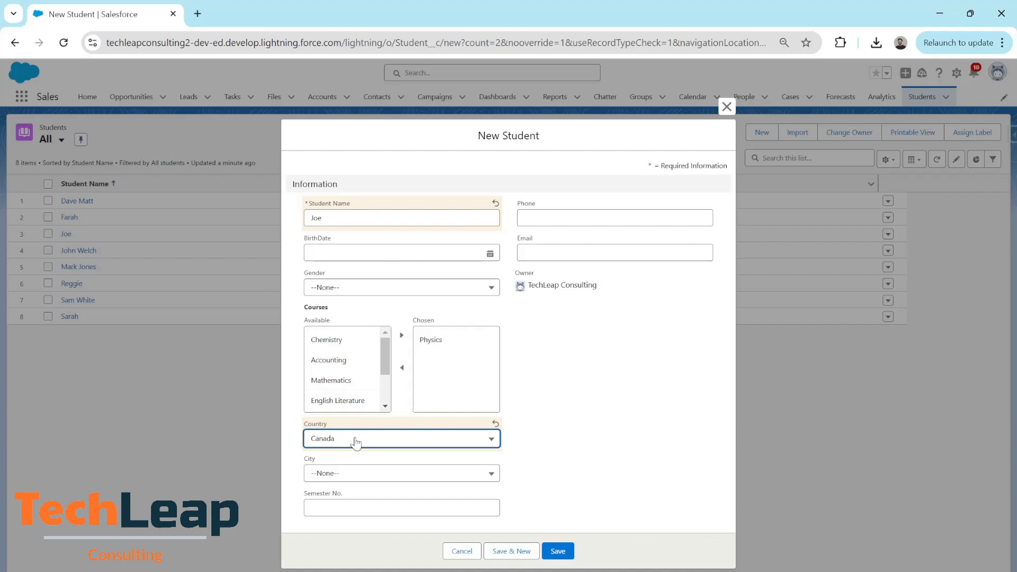
{"action": "left_click", "coordinate": [484, 478]}
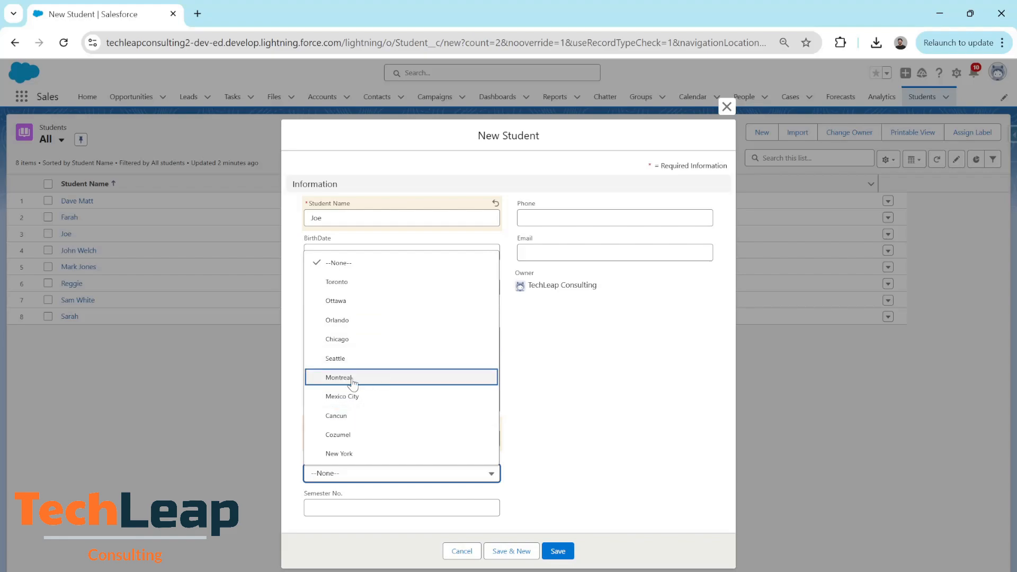
Set City to Chicago, then change it to Mexico City while Country is Canada.
{"action": "left_click", "coordinate": [362, 339]}
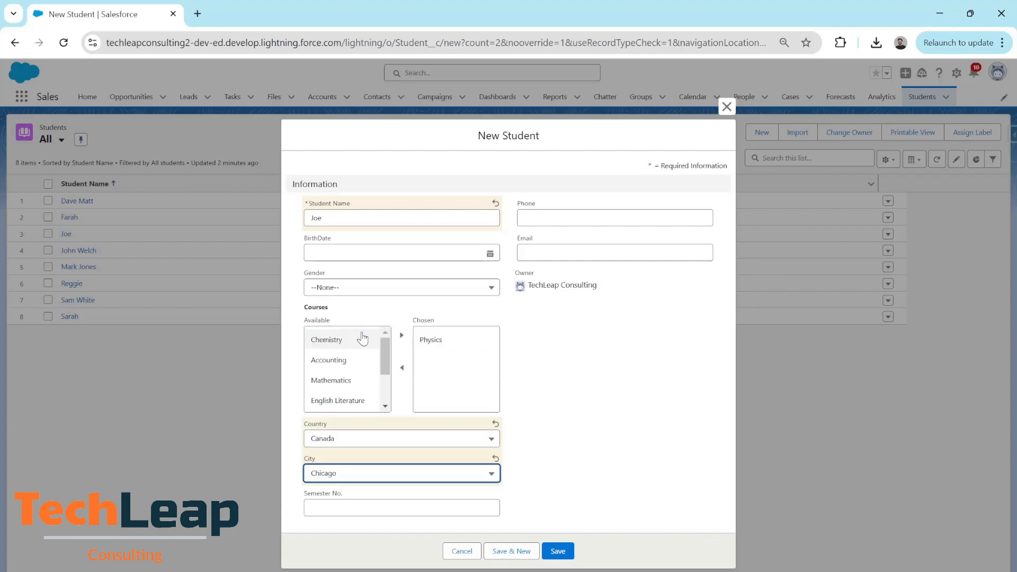
{"action": "left_click", "coordinate": [572, 469]}
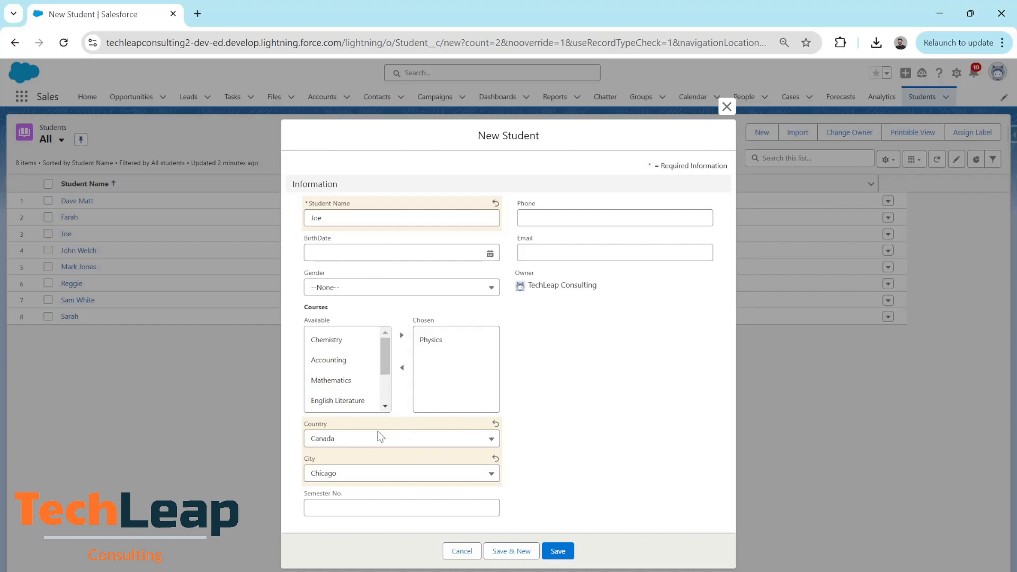
{"action": "left_click", "coordinate": [363, 474]}
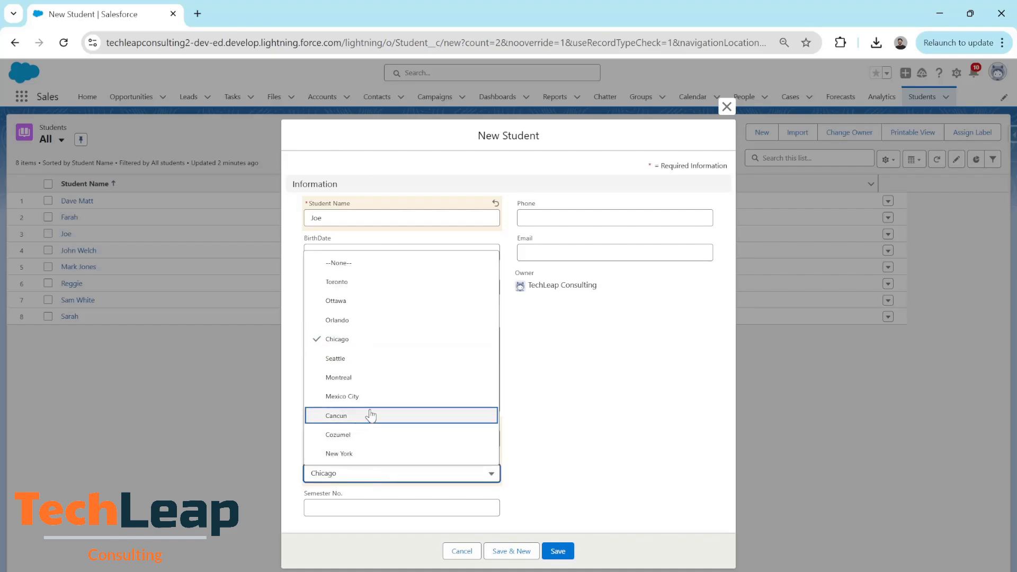
{"action": "left_click", "coordinate": [337, 396]}
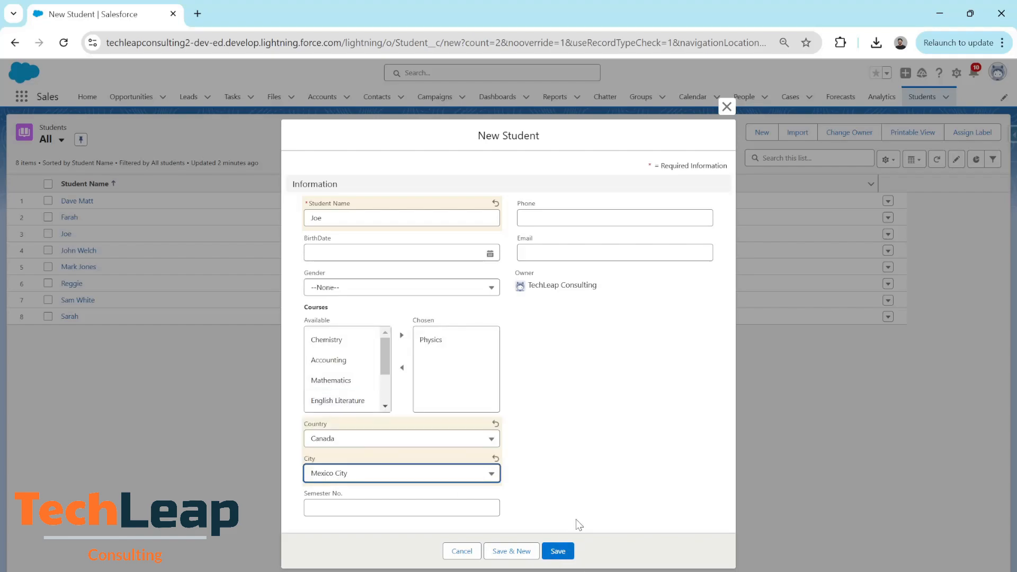
{"action": "left_click", "coordinate": [576, 474]}
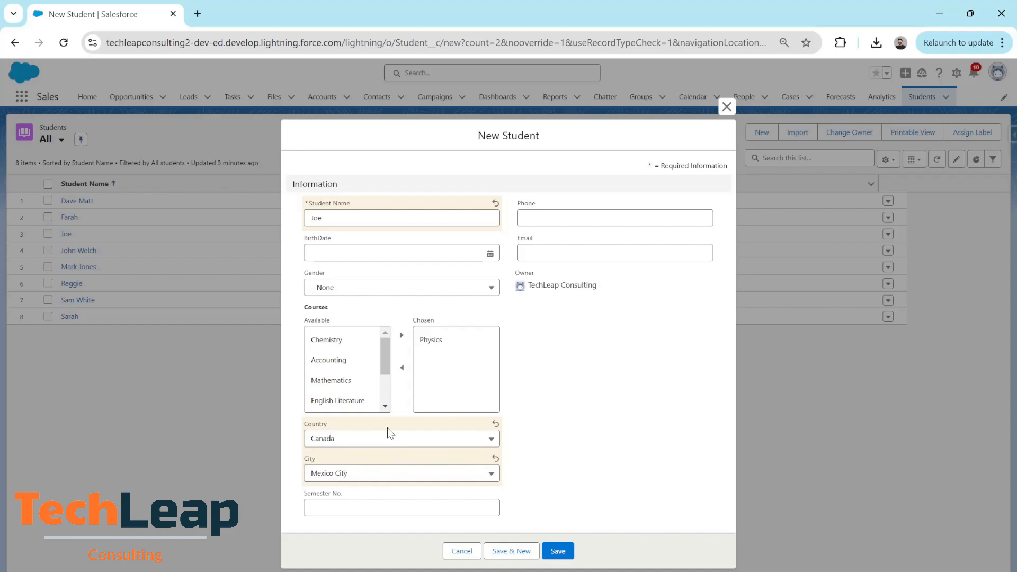
Switch Country to USA, review the offered cities, and cancel the unsaved New Student form.
{"action": "left_click", "coordinate": [375, 441]}
{"action": "left_click", "coordinate": [345, 493]}
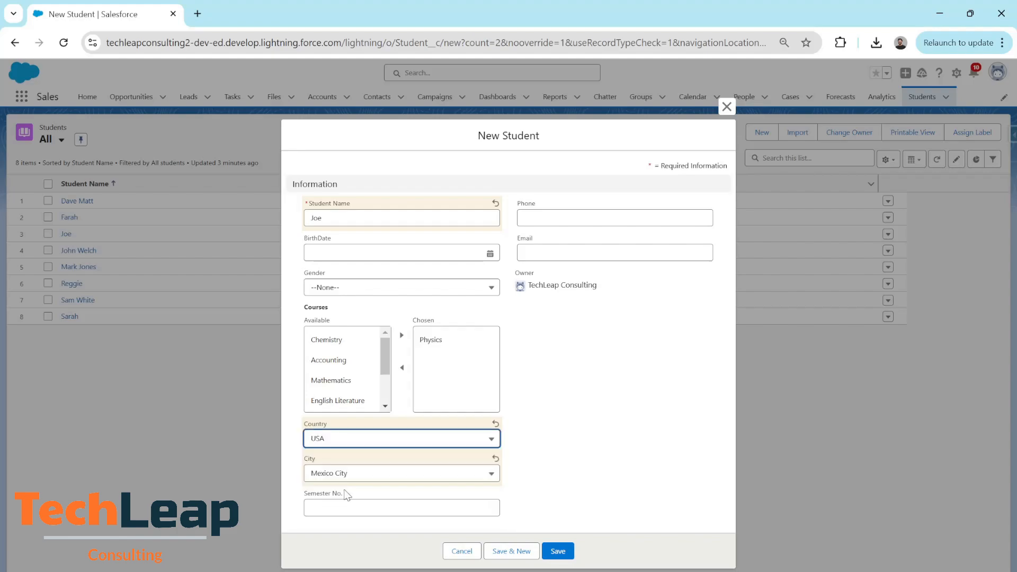
{"action": "left_click", "coordinate": [398, 475]}
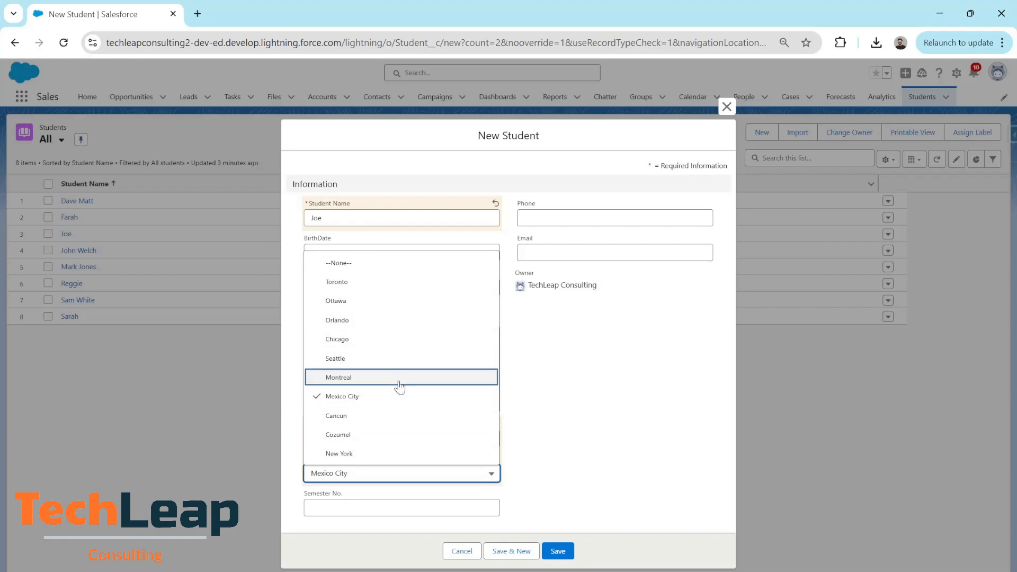
{"action": "left_click", "coordinate": [527, 384]}
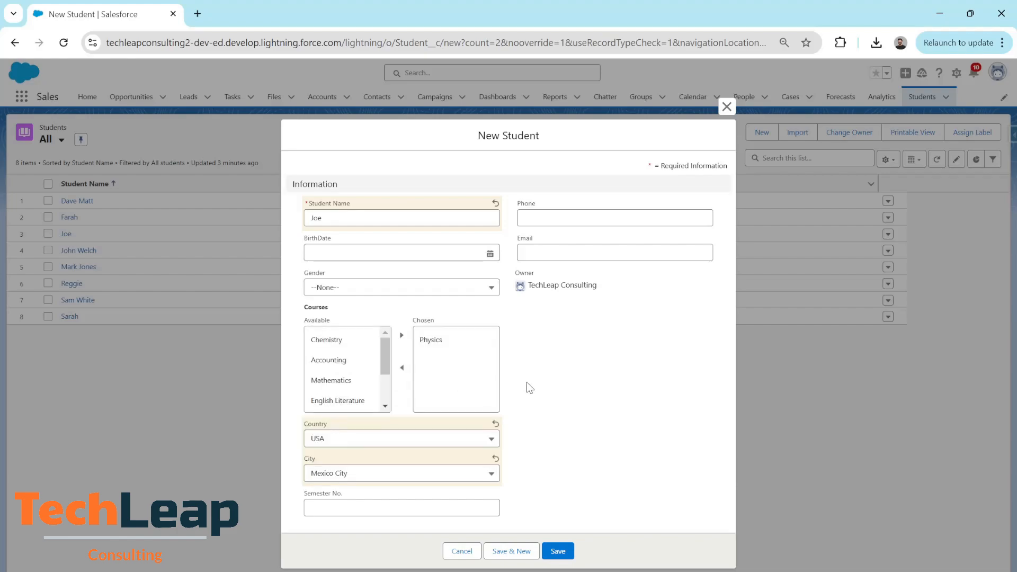
{"action": "left_click", "coordinate": [459, 550]}
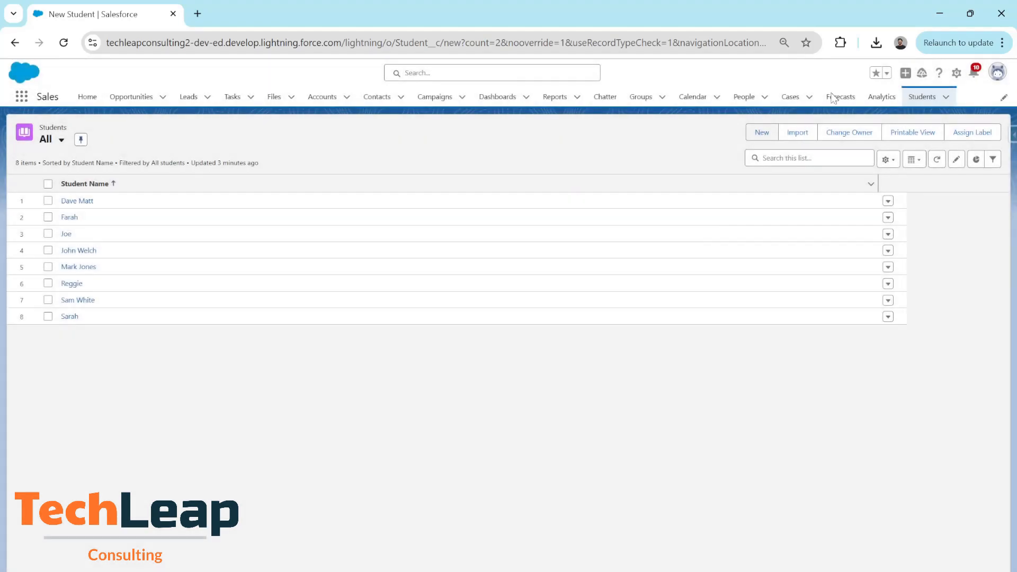
In Setup's Object Manager, find 'studen' and open Student's Fields & Relationships.
{"action": "left_click", "coordinate": [956, 73]}
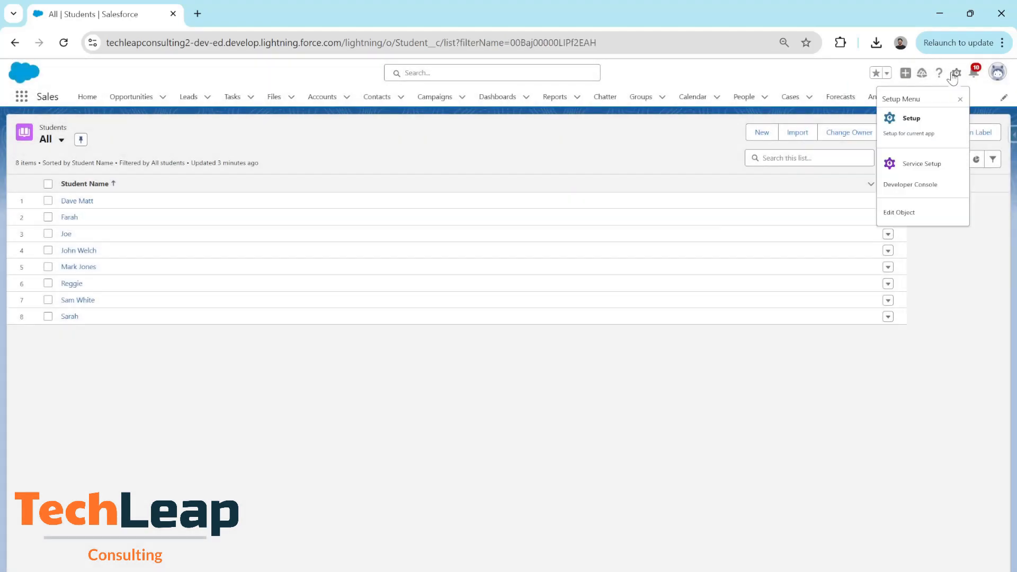
{"action": "left_click", "coordinate": [910, 131]}
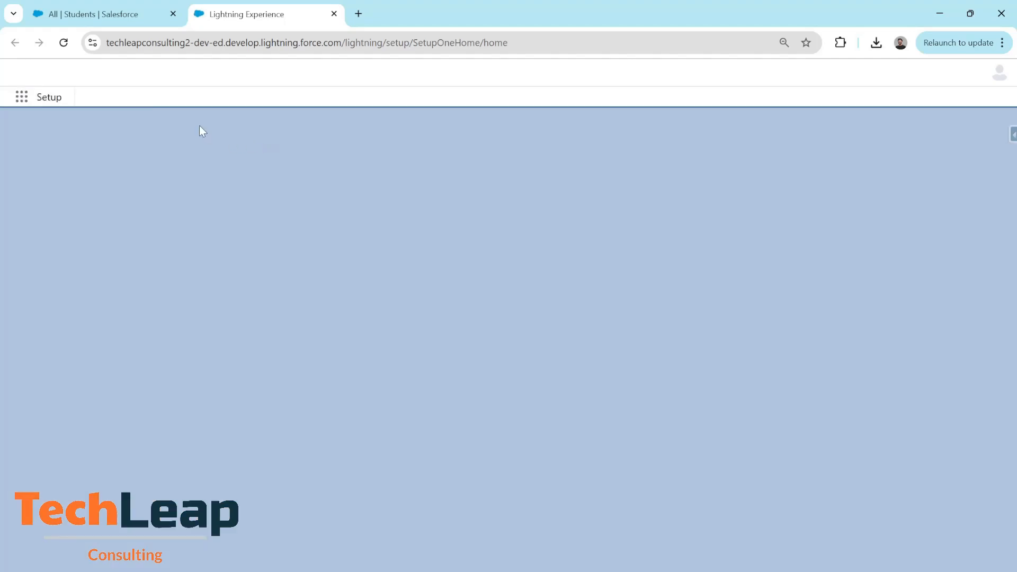
{"action": "left_click", "coordinate": [148, 101]}
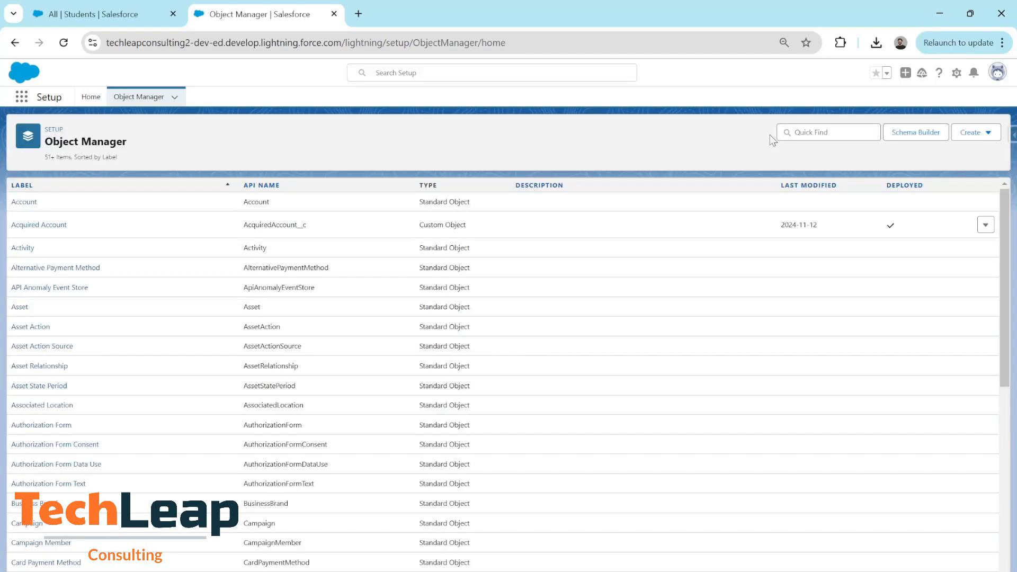
{"action": "left_click", "coordinate": [805, 132]}
{"action": "type", "text": "studen"}
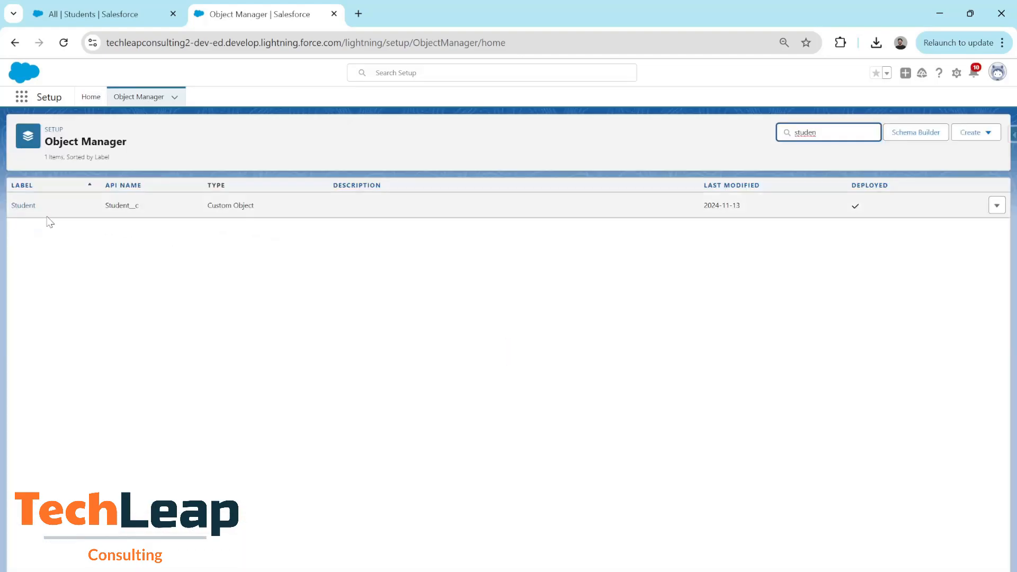
{"action": "left_click", "coordinate": [26, 208]}
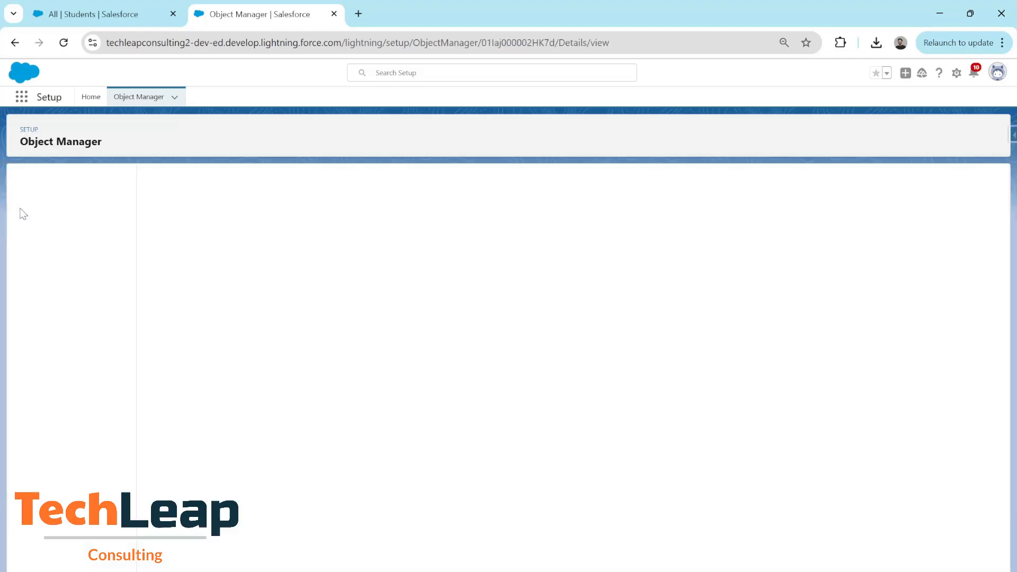
{"action": "left_click", "coordinate": [53, 207]}
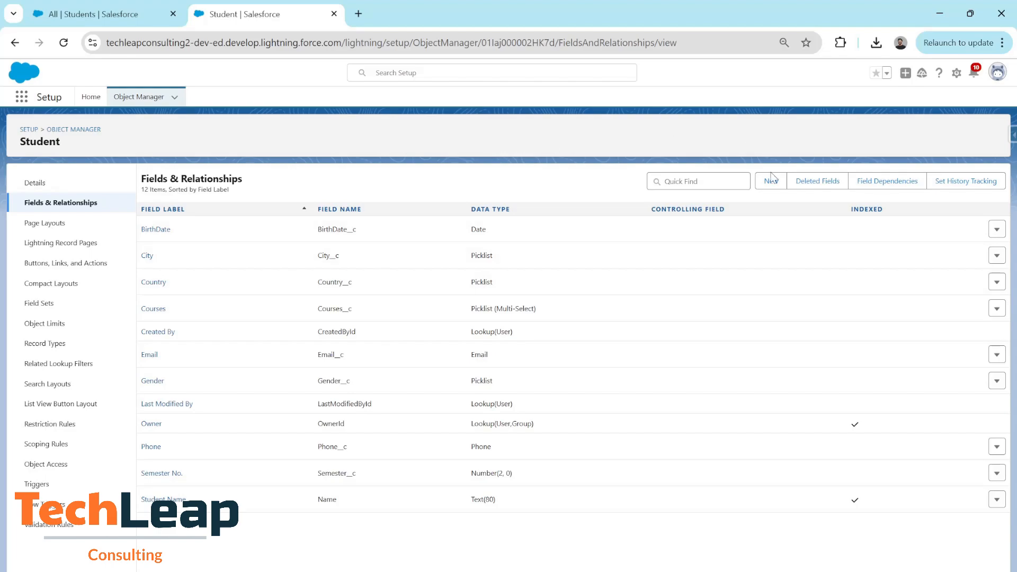
Go to the Student Field Dependencies list and start a new field dependency.
{"action": "left_click", "coordinate": [890, 188]}
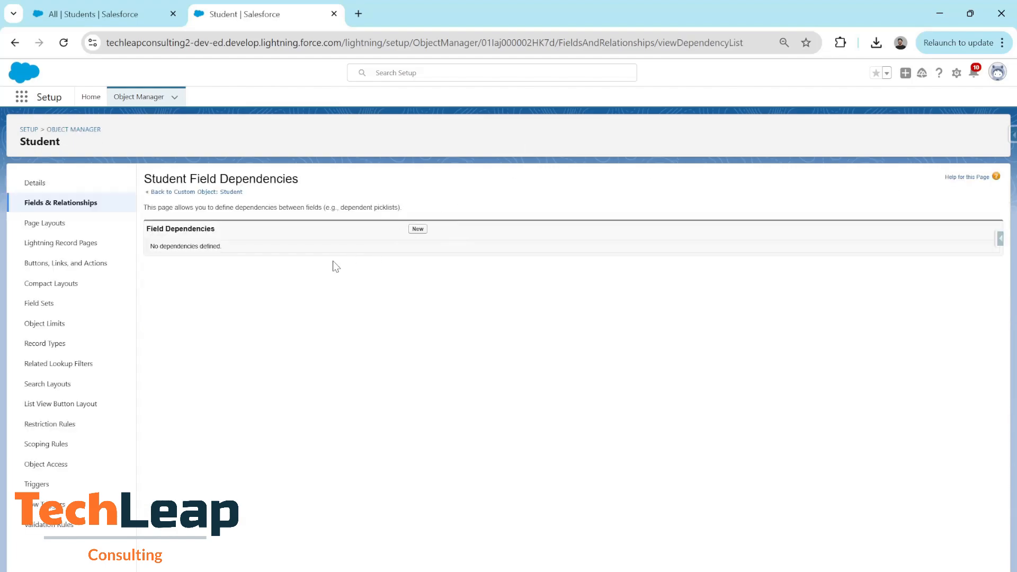
{"action": "left_click", "coordinate": [417, 230]}
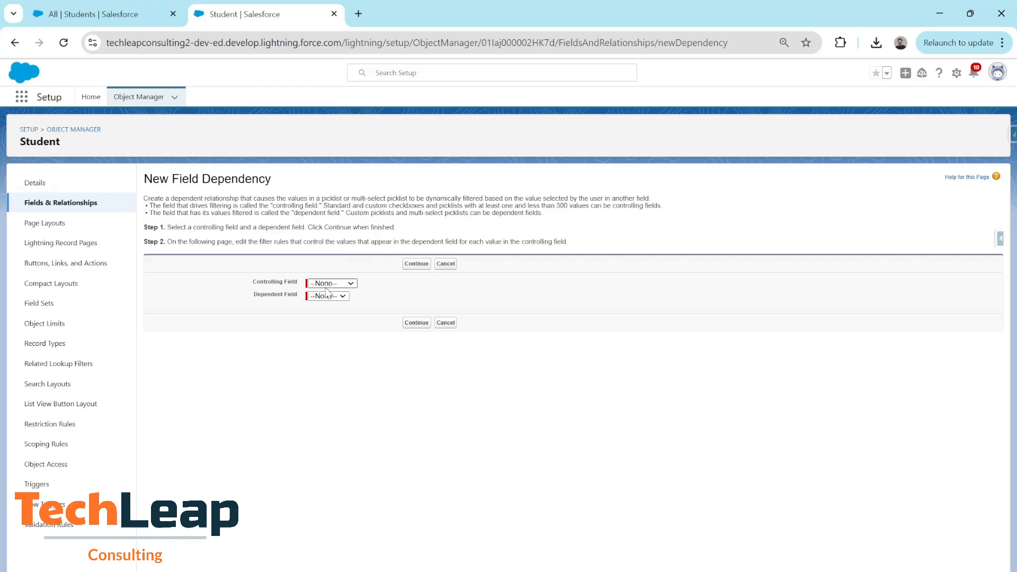
Choose Country as controlling field and City as dependent field, and continue to the value matrix.
{"action": "left_click", "coordinate": [343, 351]}
{"action": "left_click", "coordinate": [324, 331]}
{"action": "left_click", "coordinate": [416, 265]}
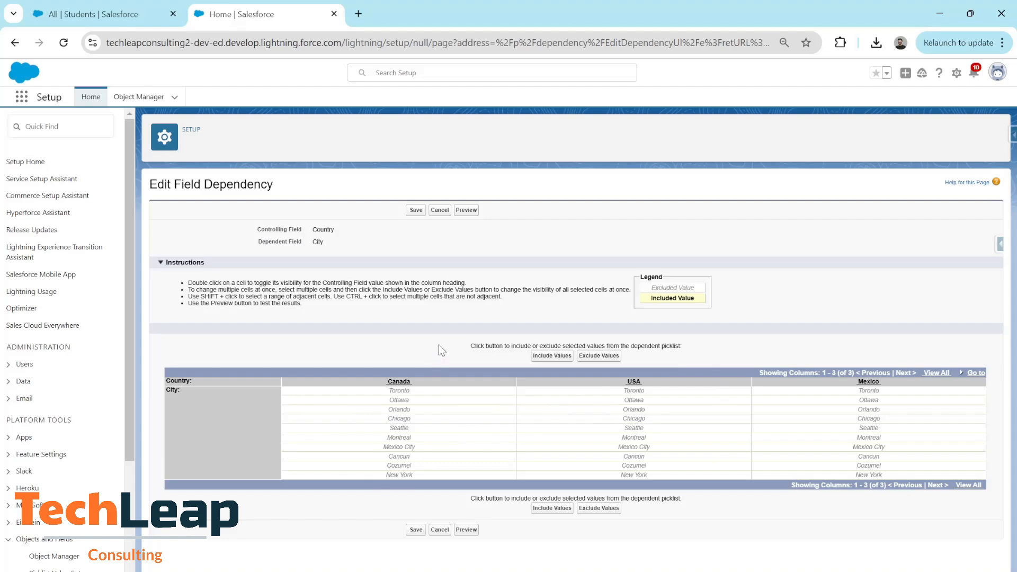
Include Toronto, Ottawa and Montreal as City values under Canada.
{"action": "left_click", "coordinate": [401, 392]}
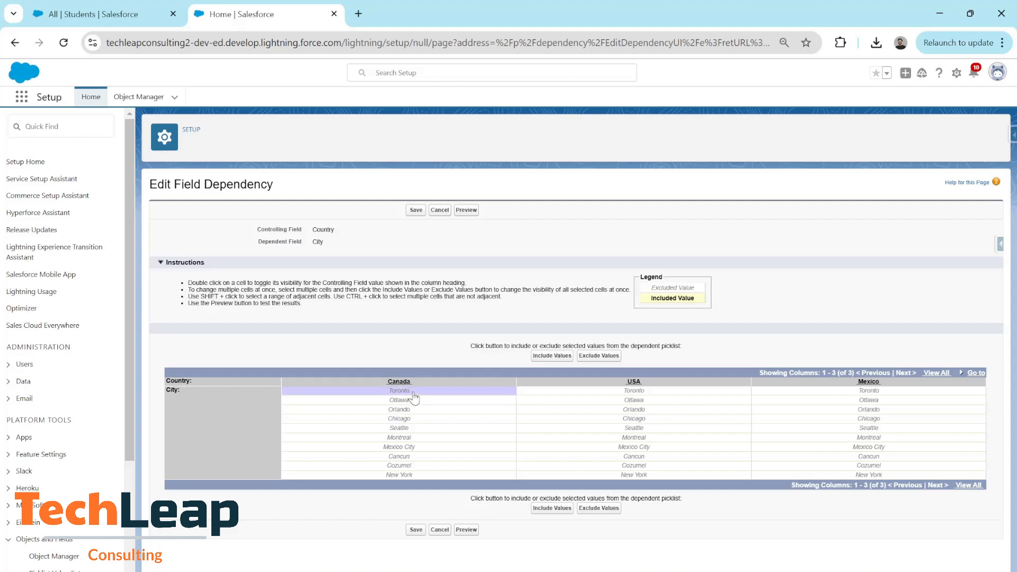
{"action": "left_click", "coordinate": [552, 355]}
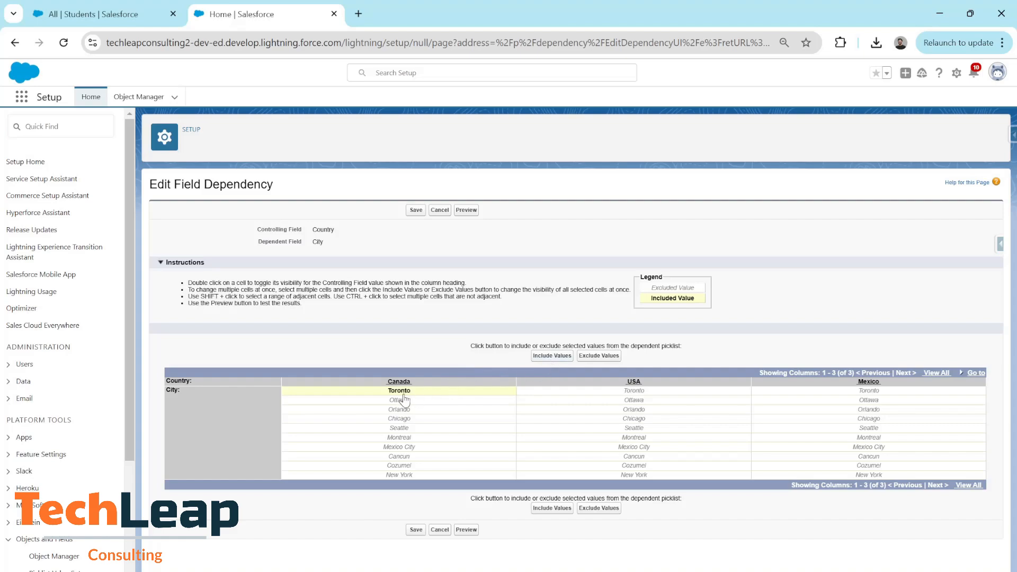
{"action": "left_click", "coordinate": [401, 402]}
{"action": "left_click", "coordinate": [552, 356]}
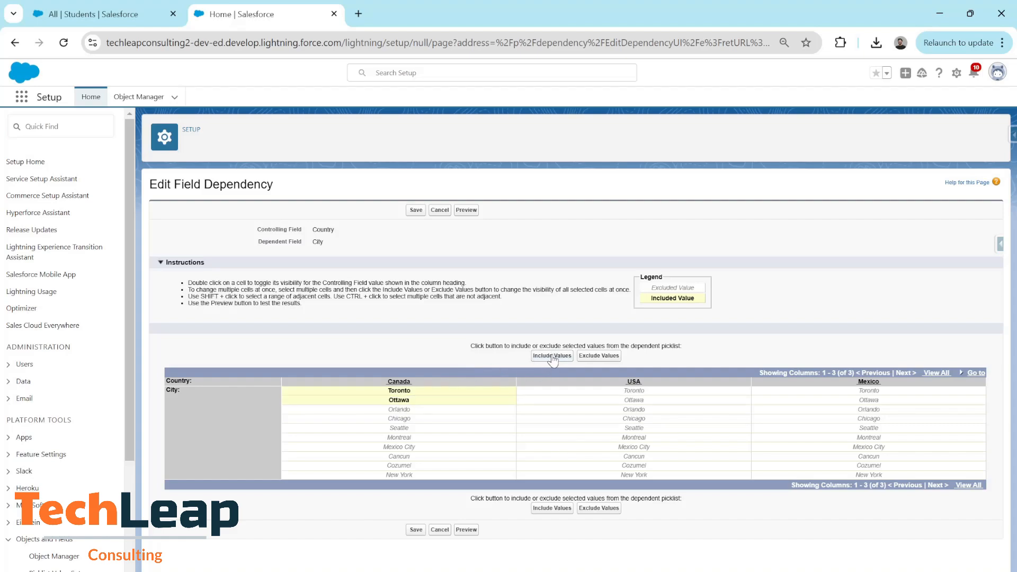
{"action": "left_click", "coordinate": [412, 437]}
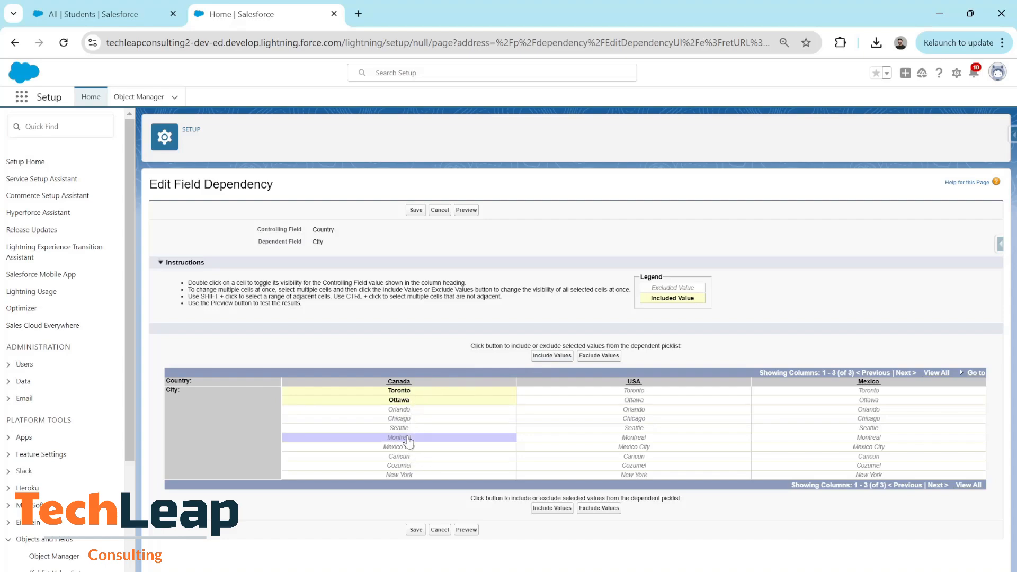
{"action": "left_click", "coordinate": [552, 356]}
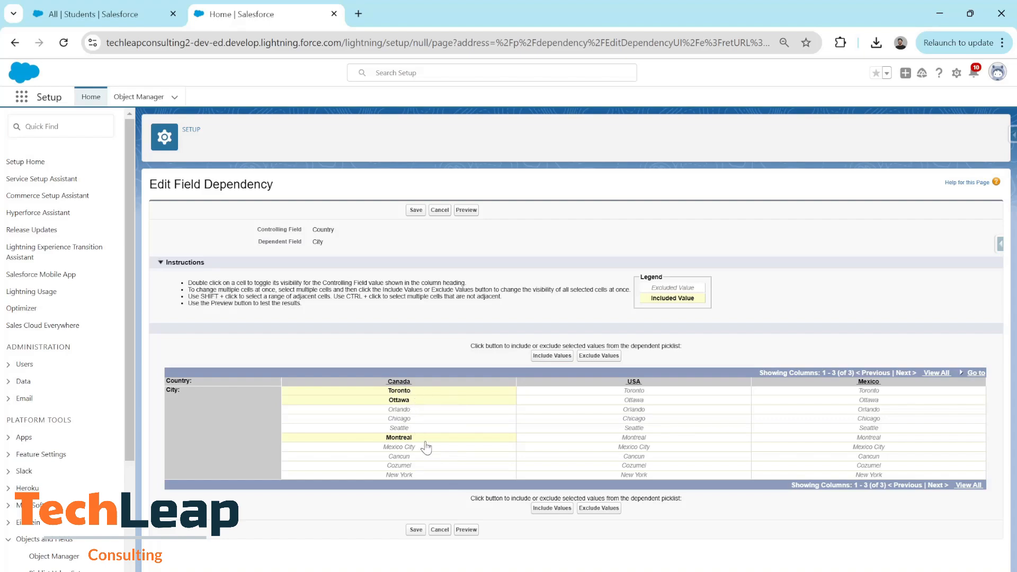
Include Orlando, Chicago, Seattle and New York as City values under USA.
{"action": "left_click", "coordinate": [657, 411]}
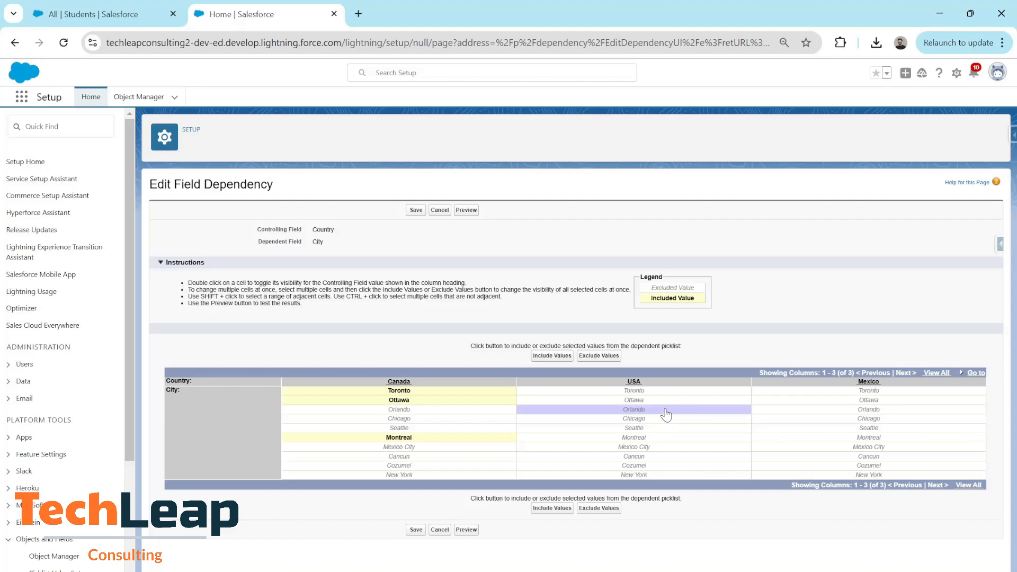
{"action": "key", "text": "Tab"}
{"action": "left_click", "coordinate": [659, 419], "text": "shift"}
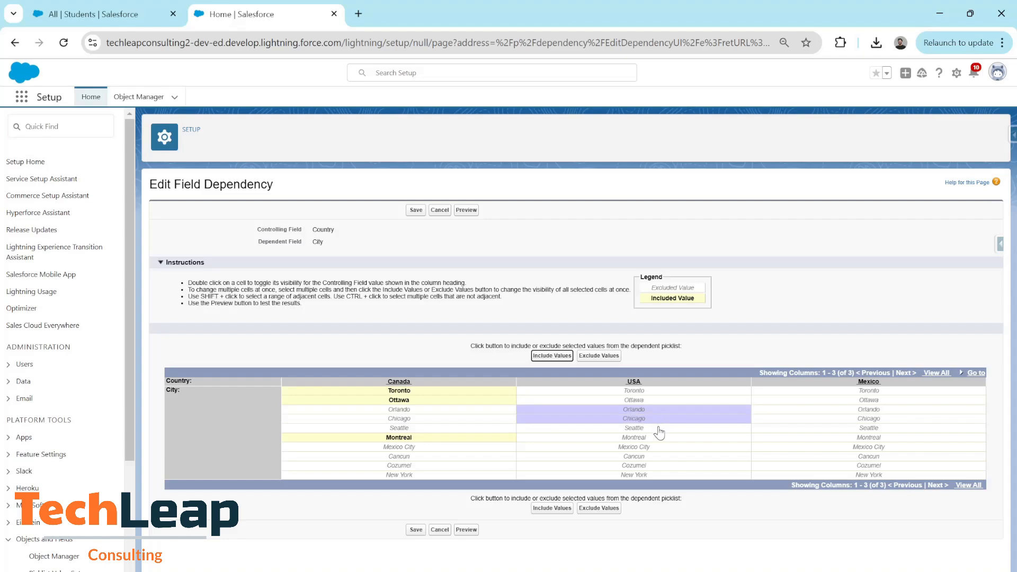
{"action": "left_click", "coordinate": [659, 429], "text": "shift"}
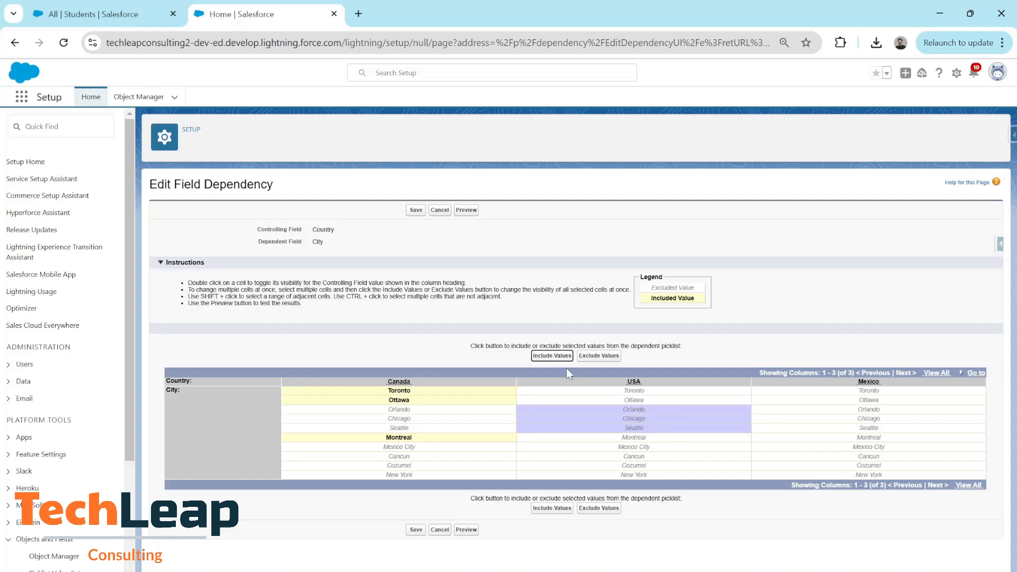
{"action": "left_click", "coordinate": [552, 357]}
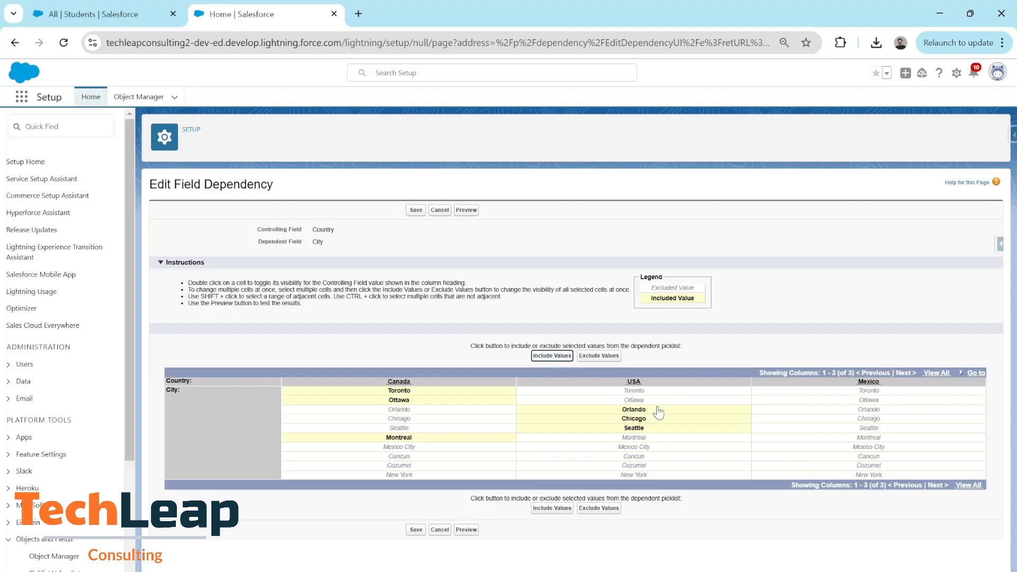
{"action": "left_click", "coordinate": [641, 476]}
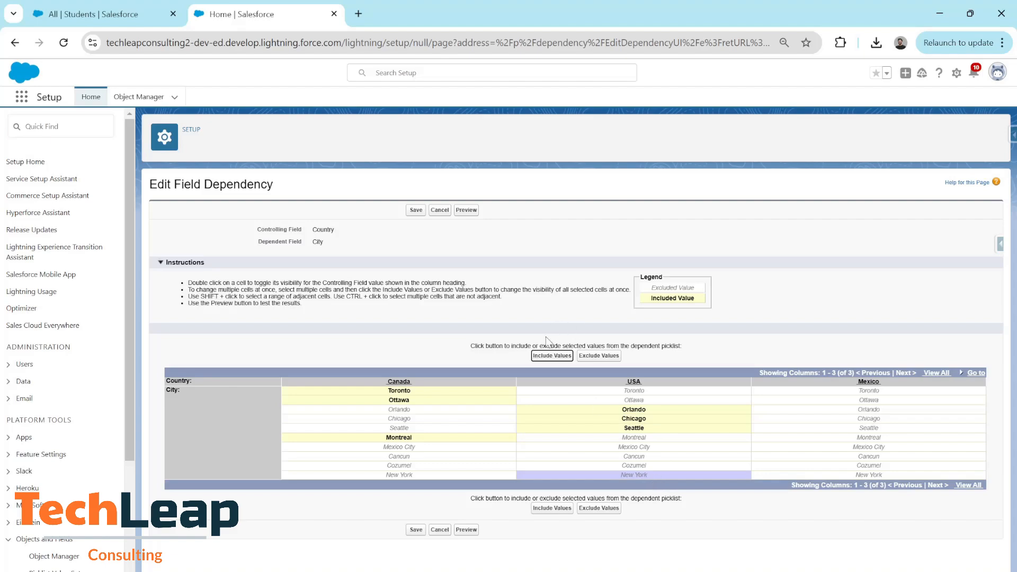
{"action": "left_click", "coordinate": [550, 358]}
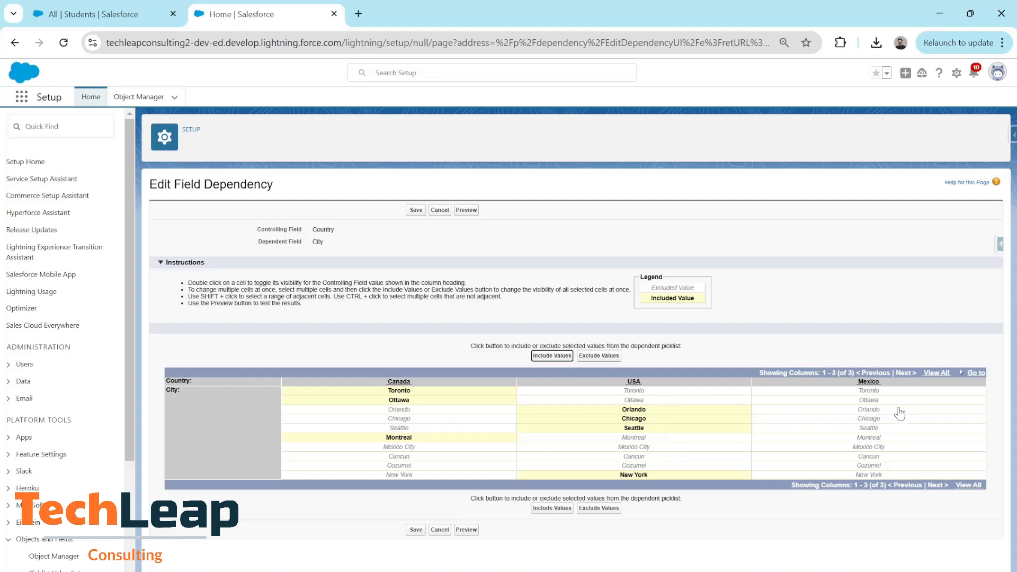
Include Mexico City, Cancun and Cozumel as City values under Mexico.
{"action": "left_click", "coordinate": [868, 448]}
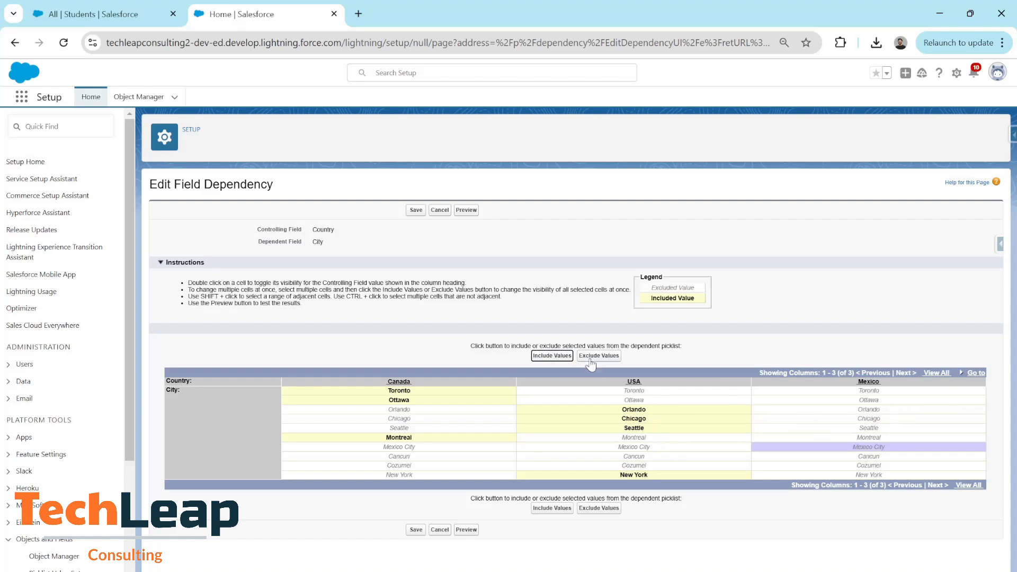
{"action": "left_click", "coordinate": [559, 356]}
{"action": "left_click", "coordinate": [843, 456]}
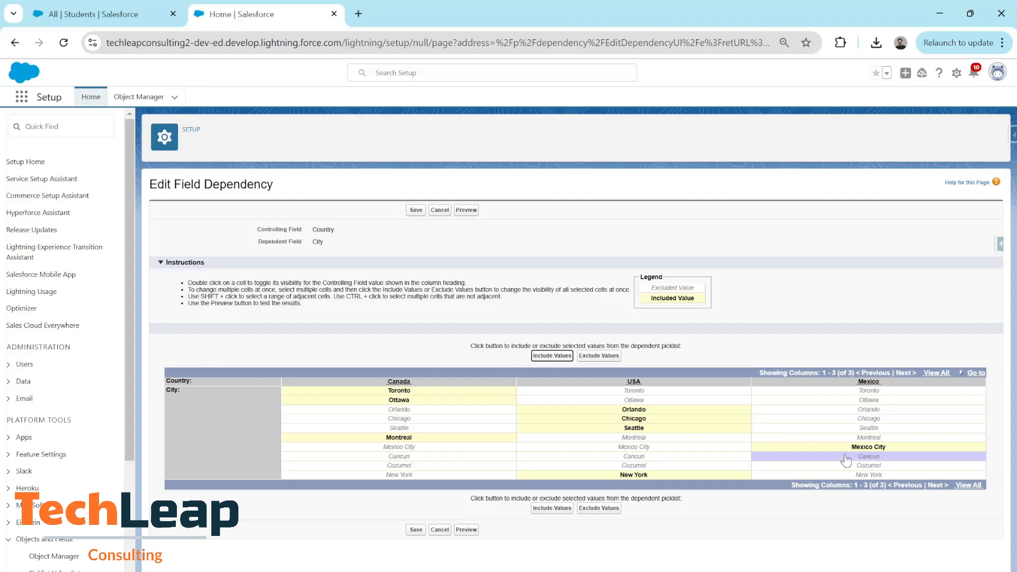
{"action": "left_click", "coordinate": [560, 357]}
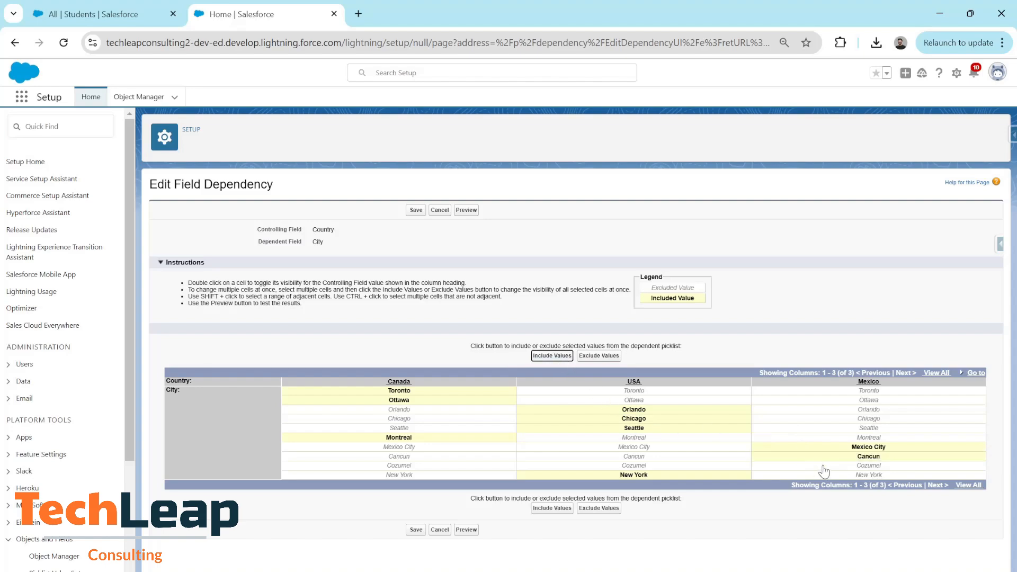
{"action": "left_click", "coordinate": [823, 467]}
{"action": "left_click", "coordinate": [551, 356]}
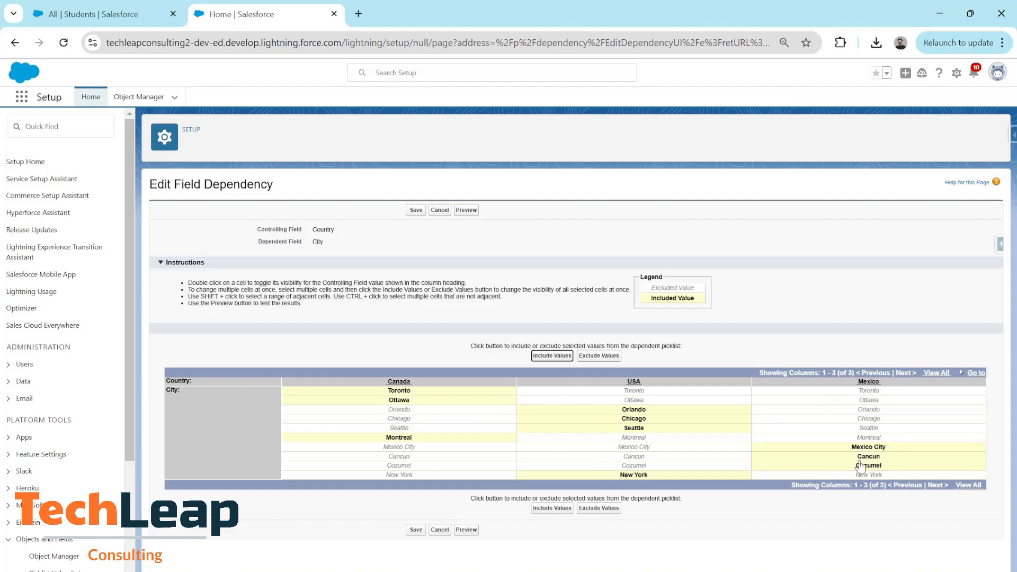
Save the Country–City dependency and return to the 'All | Students' tab.
{"action": "left_click", "coordinate": [416, 529]}
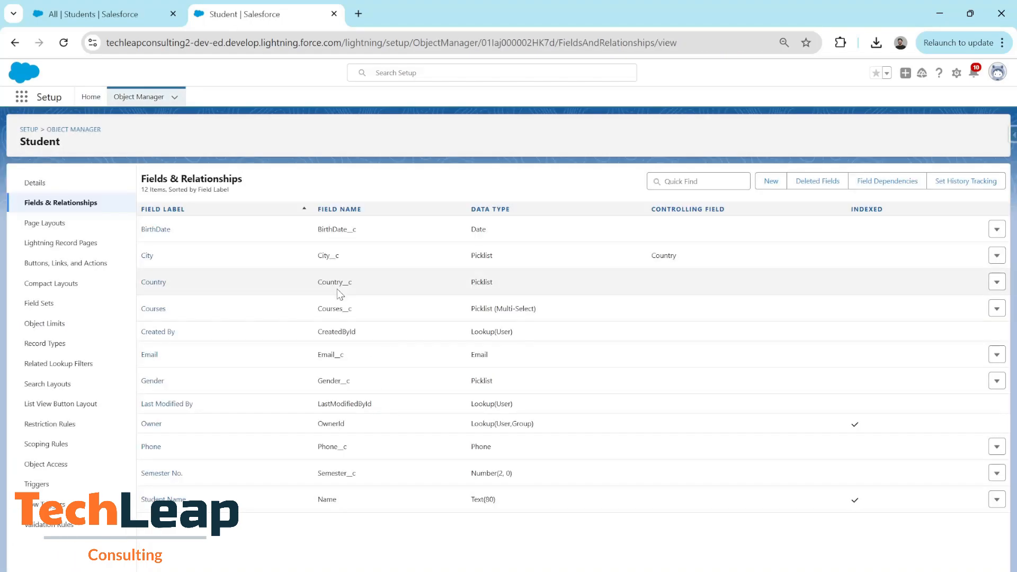
{"action": "left_click", "coordinate": [84, 8]}
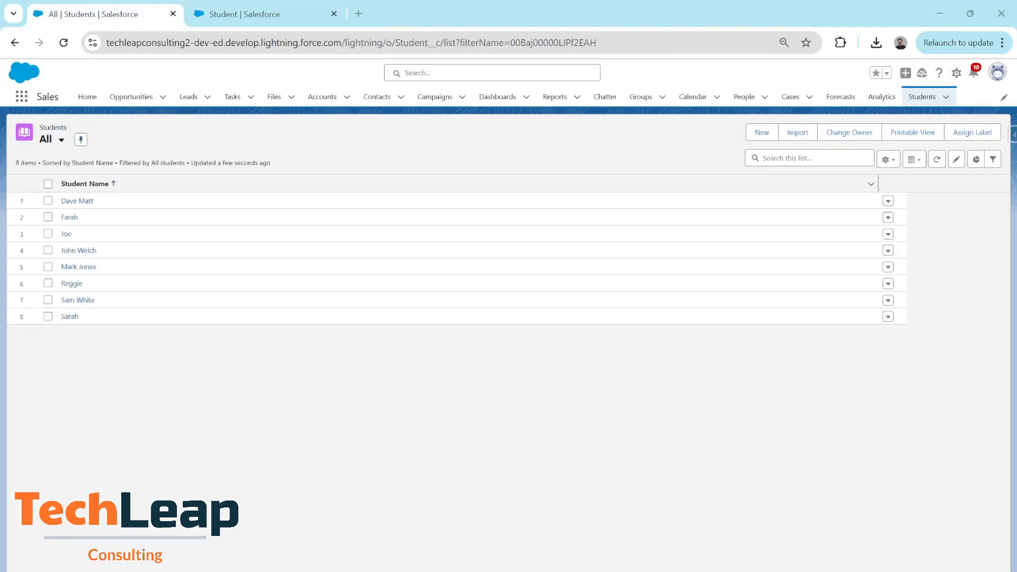
Open a new Student form, enter the student's name, and leave City locked with Country None.
{"action": "left_click", "coordinate": [761, 133]}
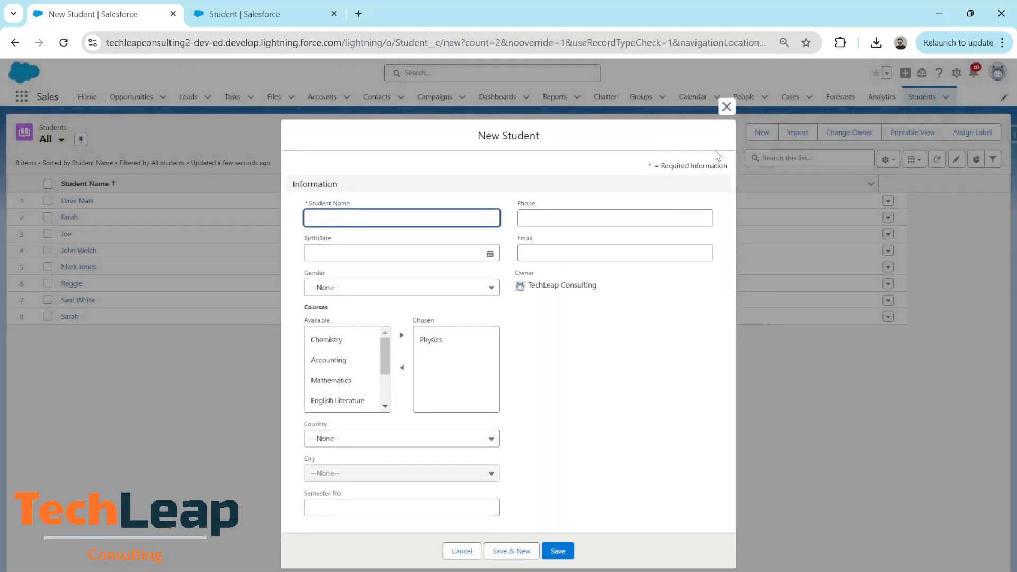
{"action": "type", "text": "Joe"}
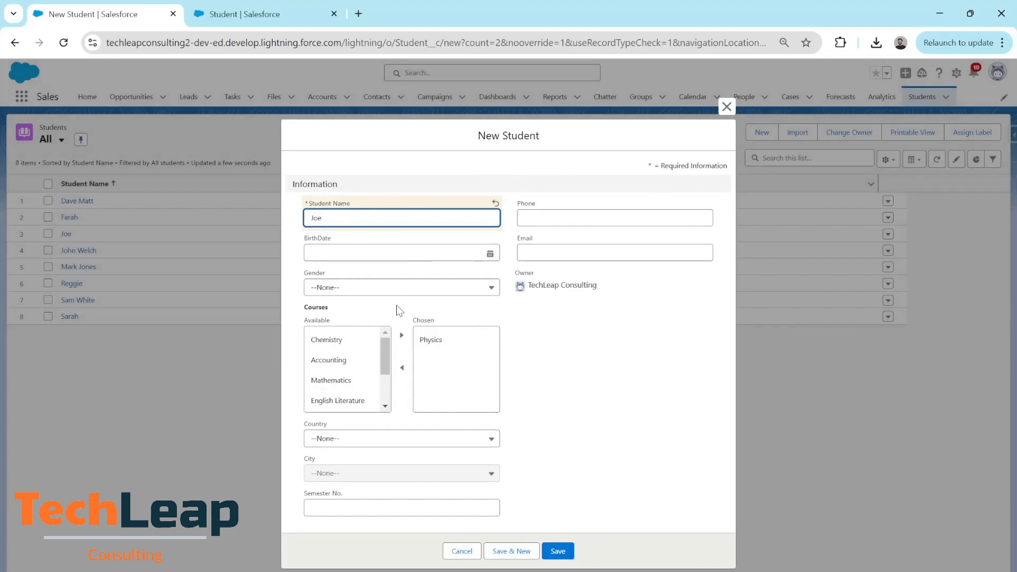
{"action": "left_click", "coordinate": [324, 472]}
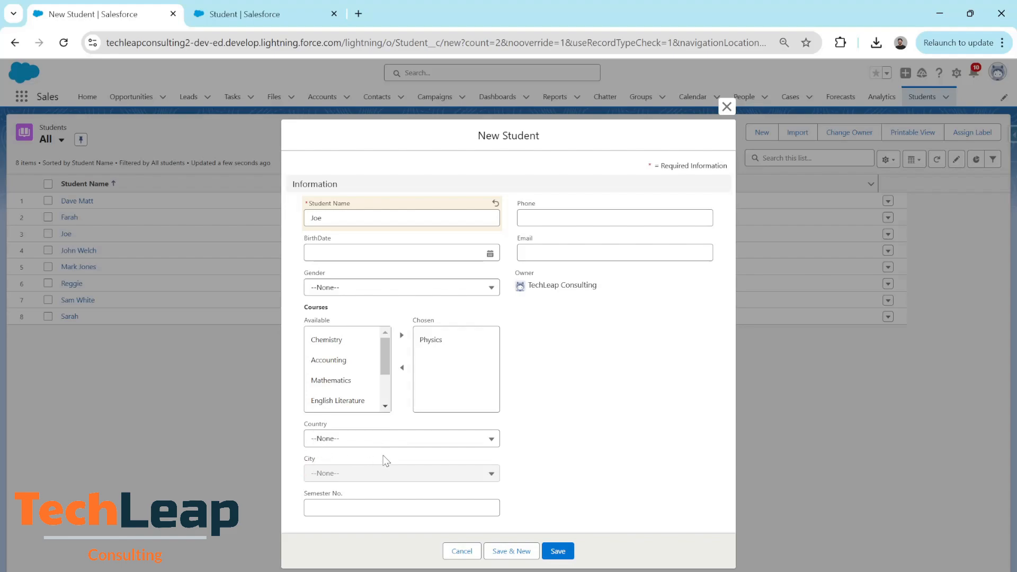
Choose Canada as Country and review the City options it offers without picking one.
{"action": "left_click", "coordinate": [444, 443]}
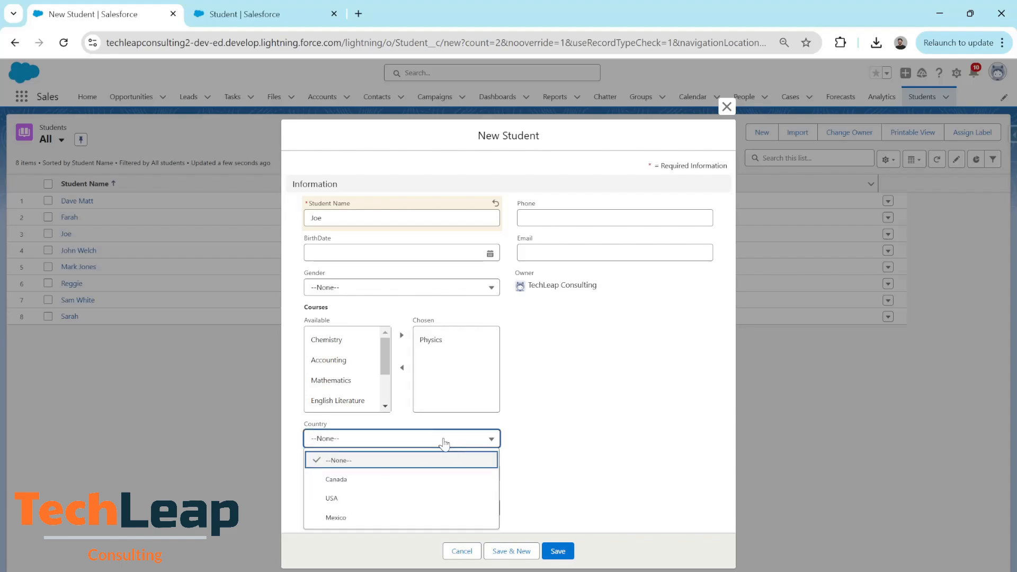
{"action": "left_click", "coordinate": [365, 479]}
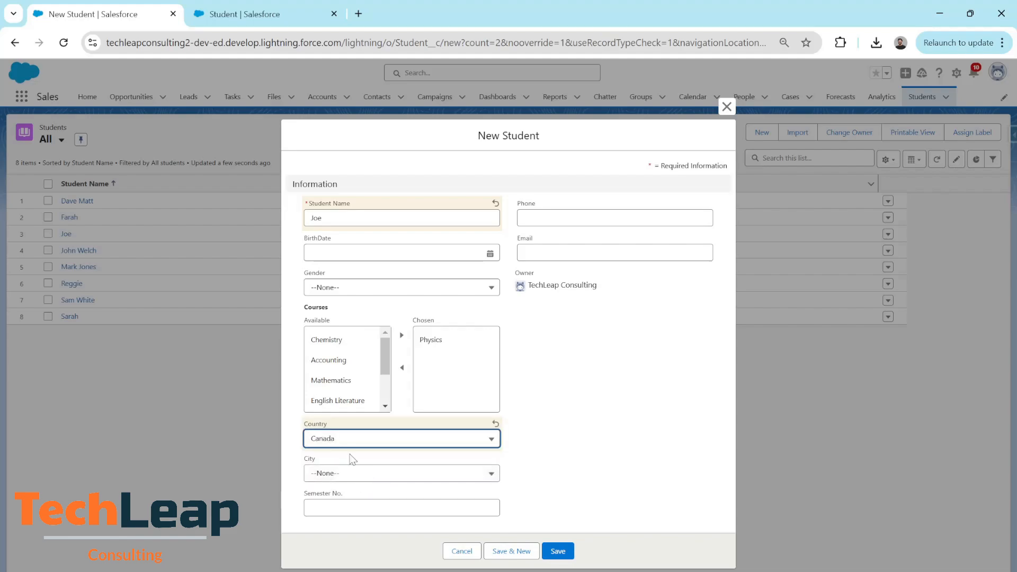
{"action": "left_click", "coordinate": [395, 477]}
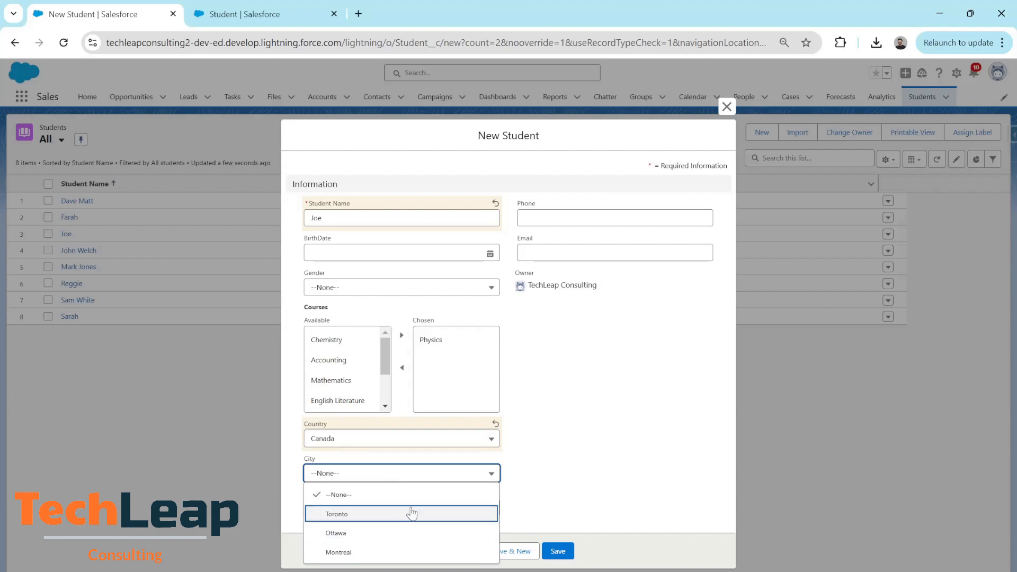
{"action": "left_click", "coordinate": [413, 470]}
Set Country to USA and City to Seattle, finish the student's name, and save the record.
{"action": "left_click", "coordinate": [404, 443]}
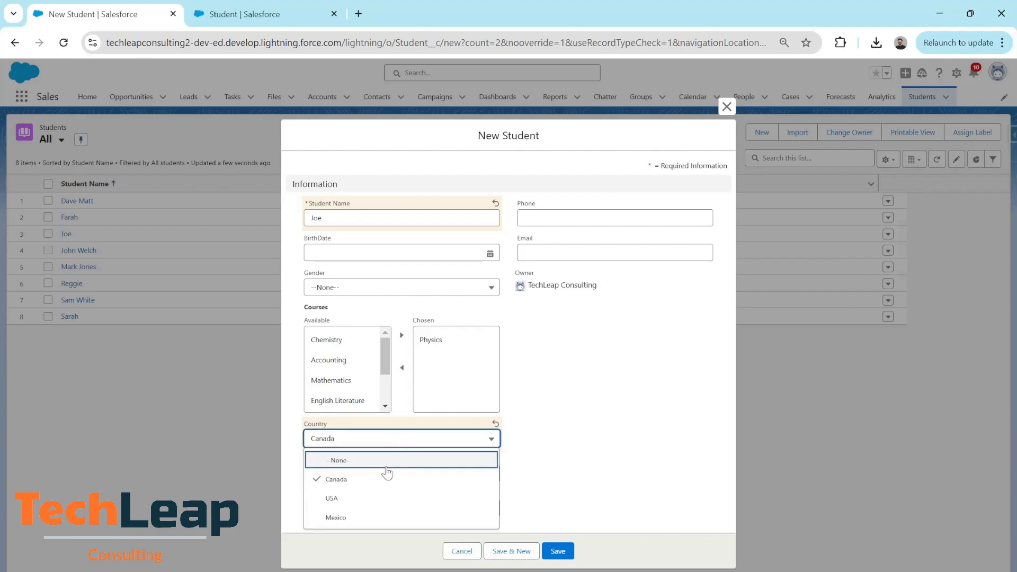
{"action": "left_click", "coordinate": [366, 500]}
{"action": "left_click", "coordinate": [387, 471]}
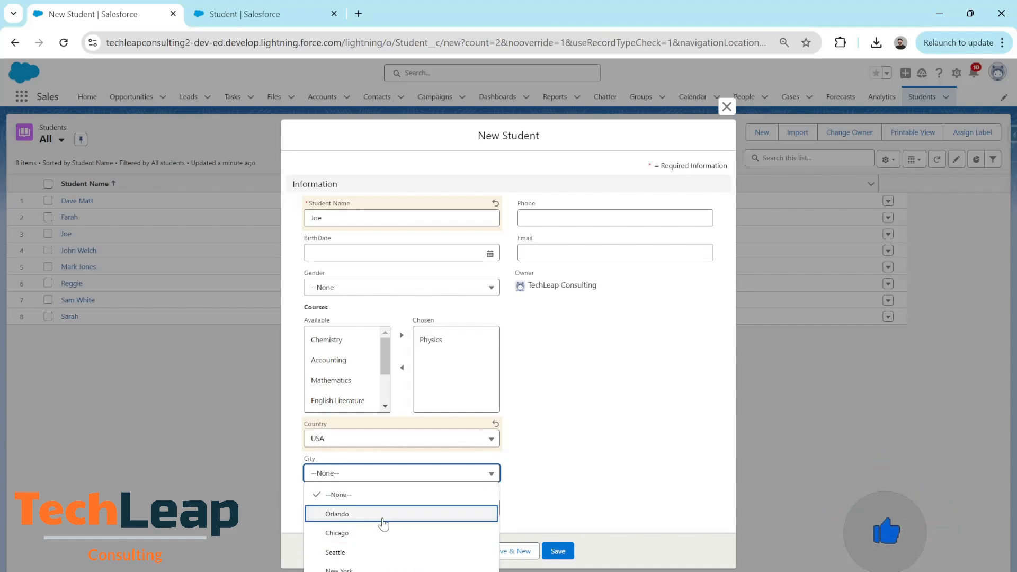
{"action": "left_click", "coordinate": [367, 551]}
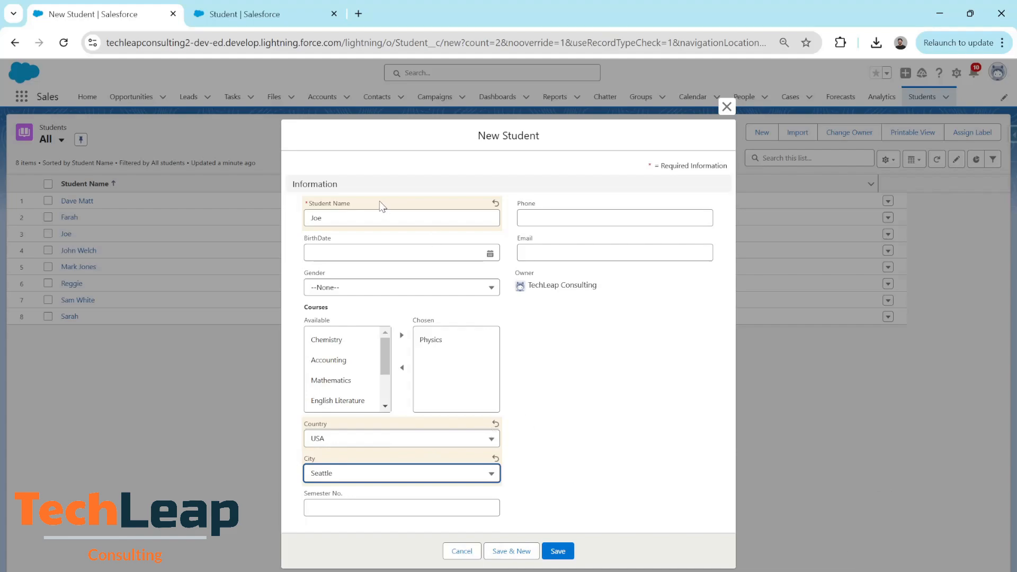
{"action": "left_click", "coordinate": [363, 219]}
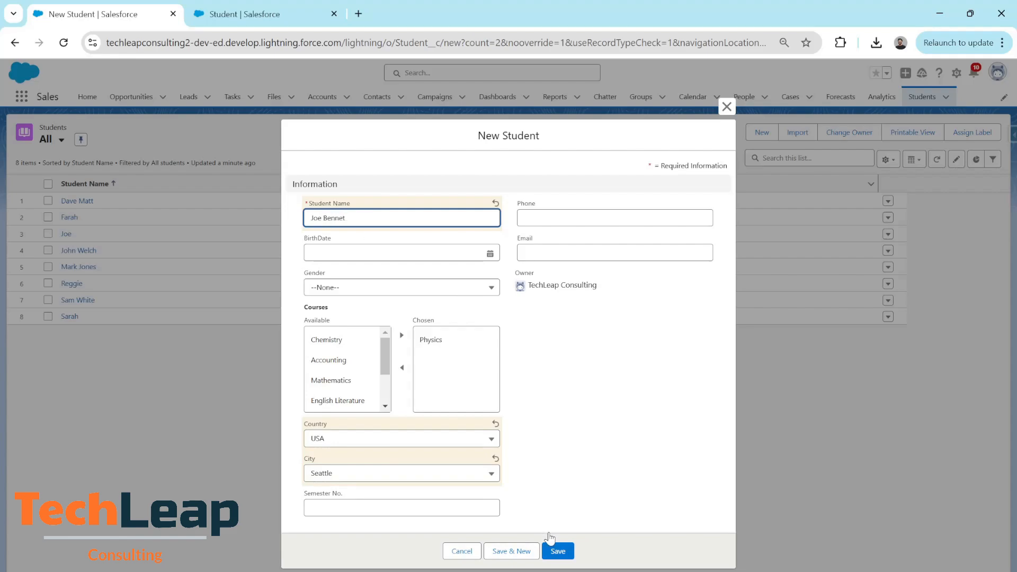
{"action": "left_click", "coordinate": [557, 552]}
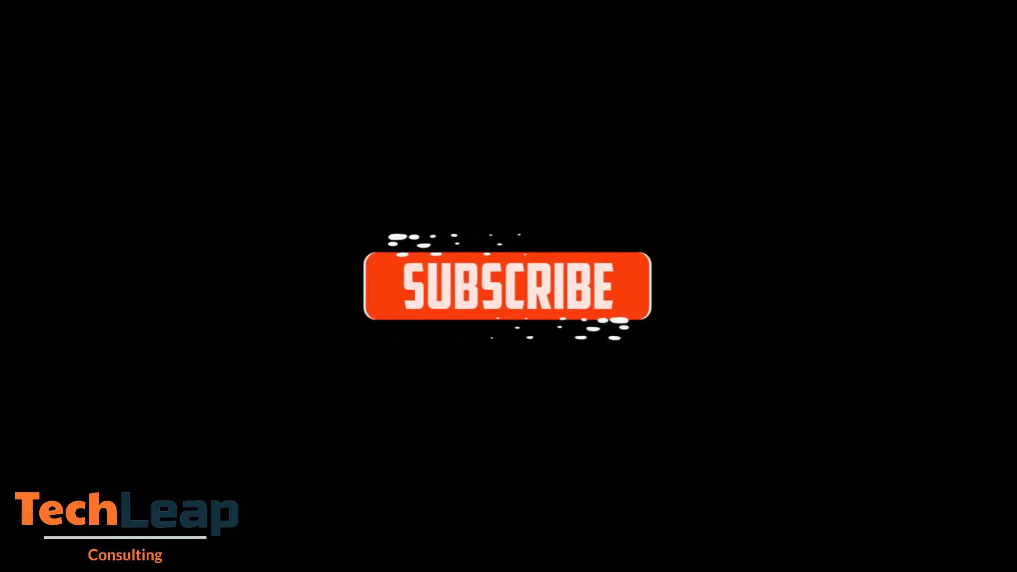